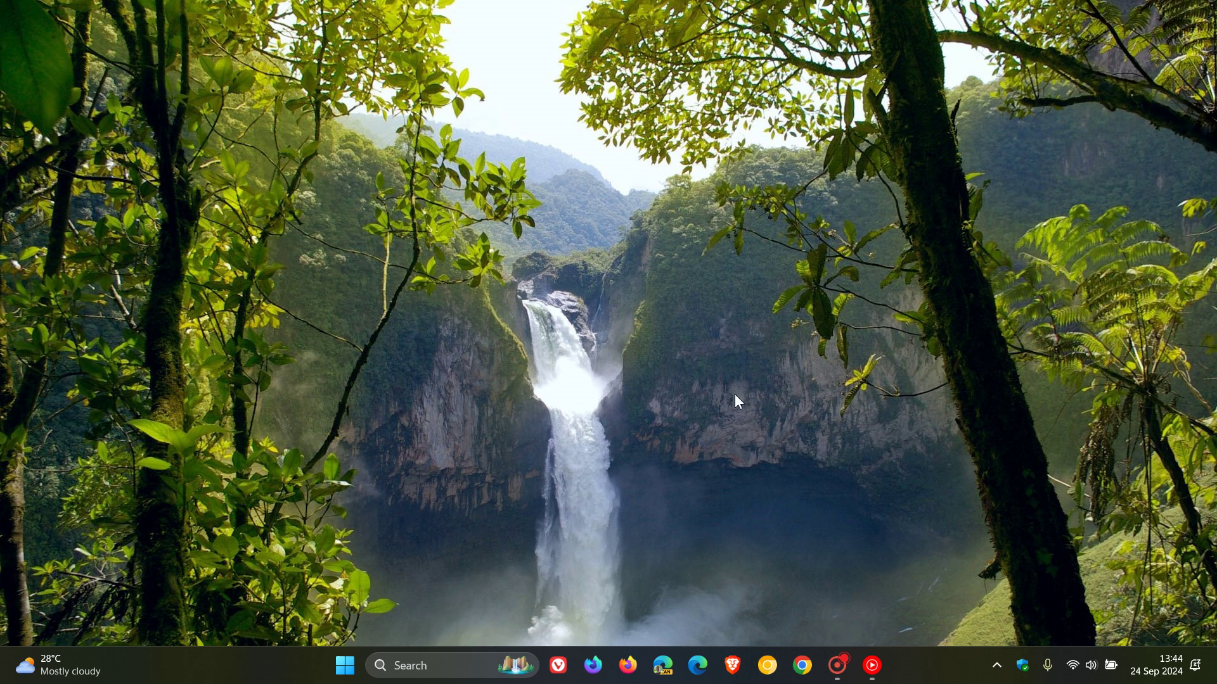
Open Settings to the System > Notifications page
left_click(345, 665)
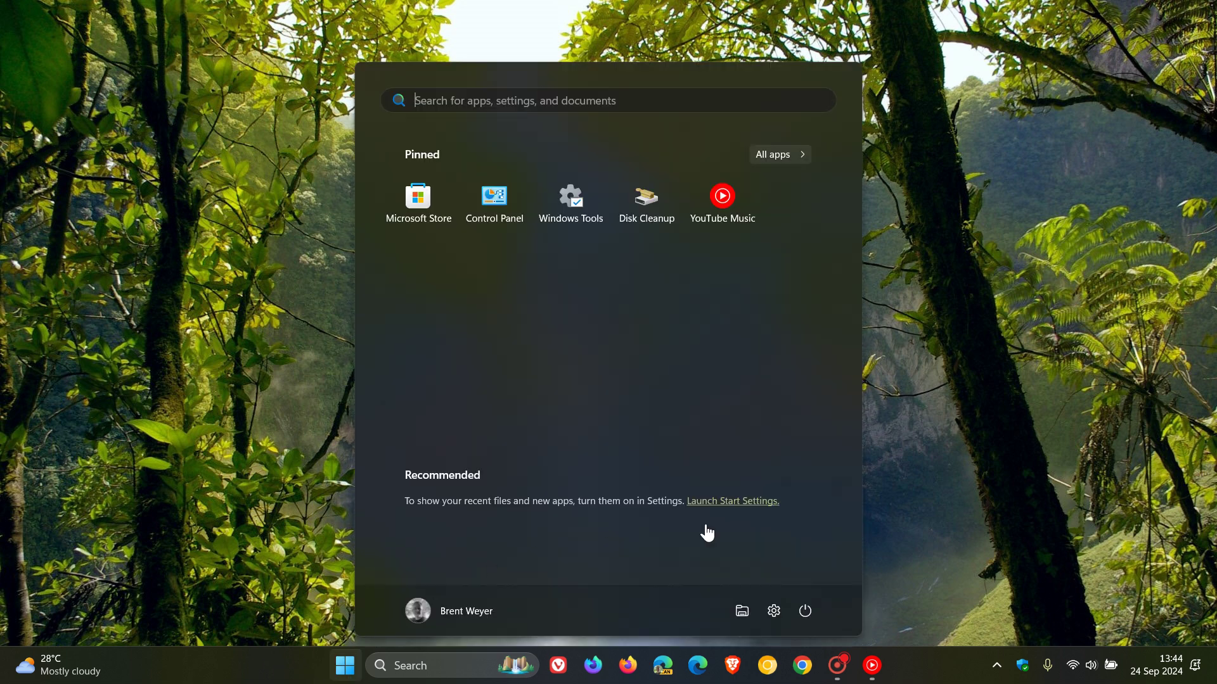
left_click(773, 611)
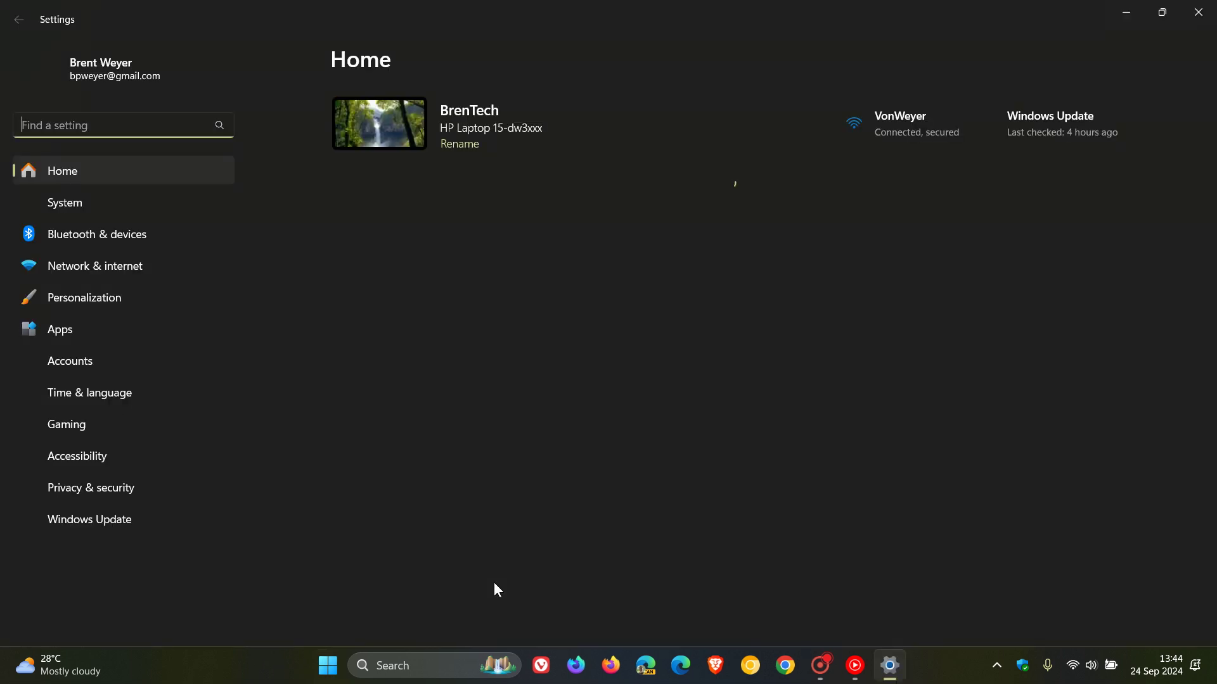
left_click(116, 202)
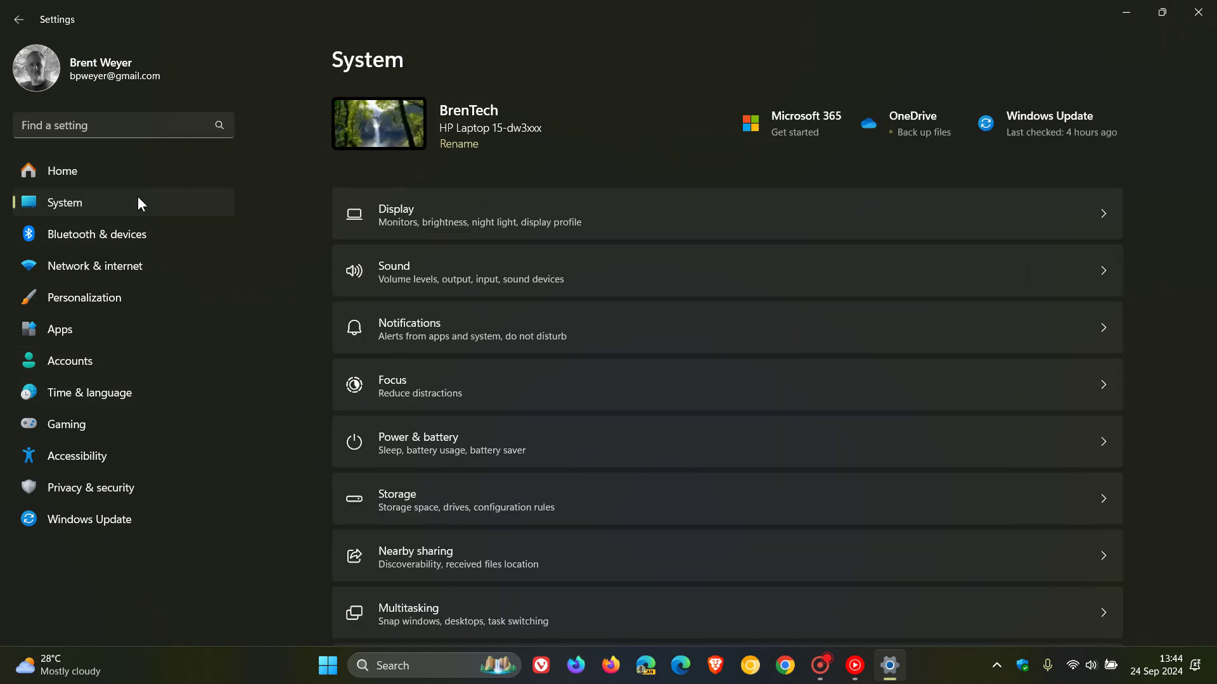
left_click(776, 327)
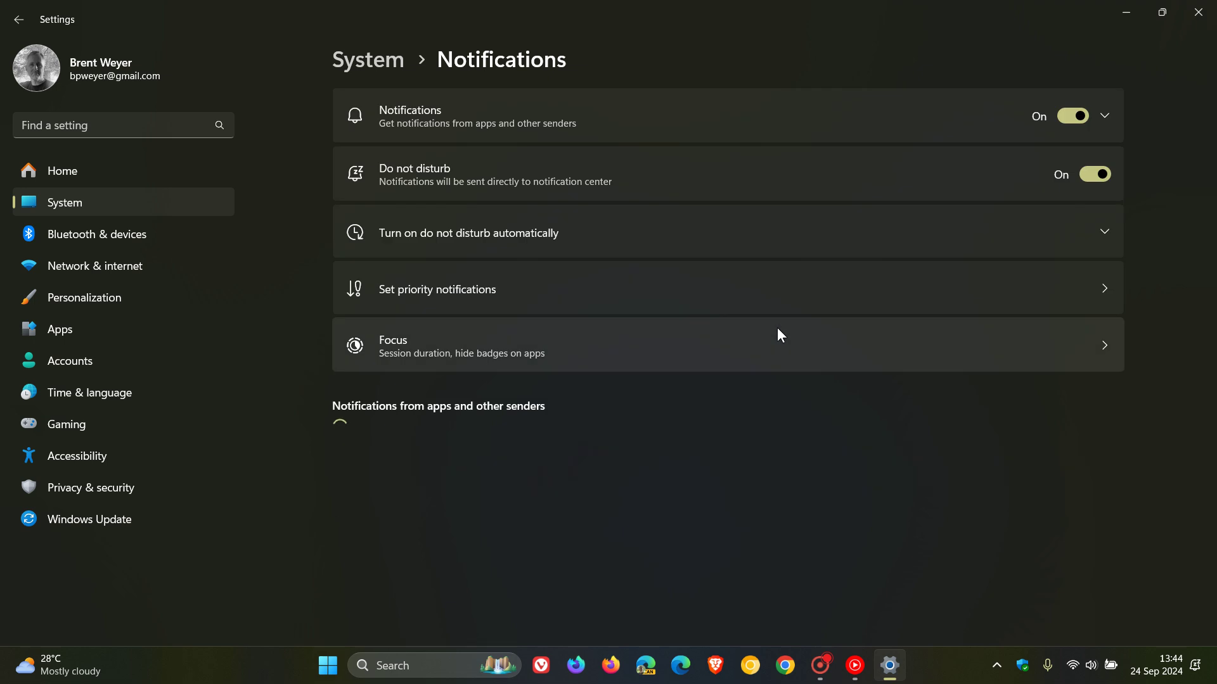
Expand Additional settings, showing the welcome, setup-suggestion and tips options unchecked
scroll(1155, 296, "down", 3)
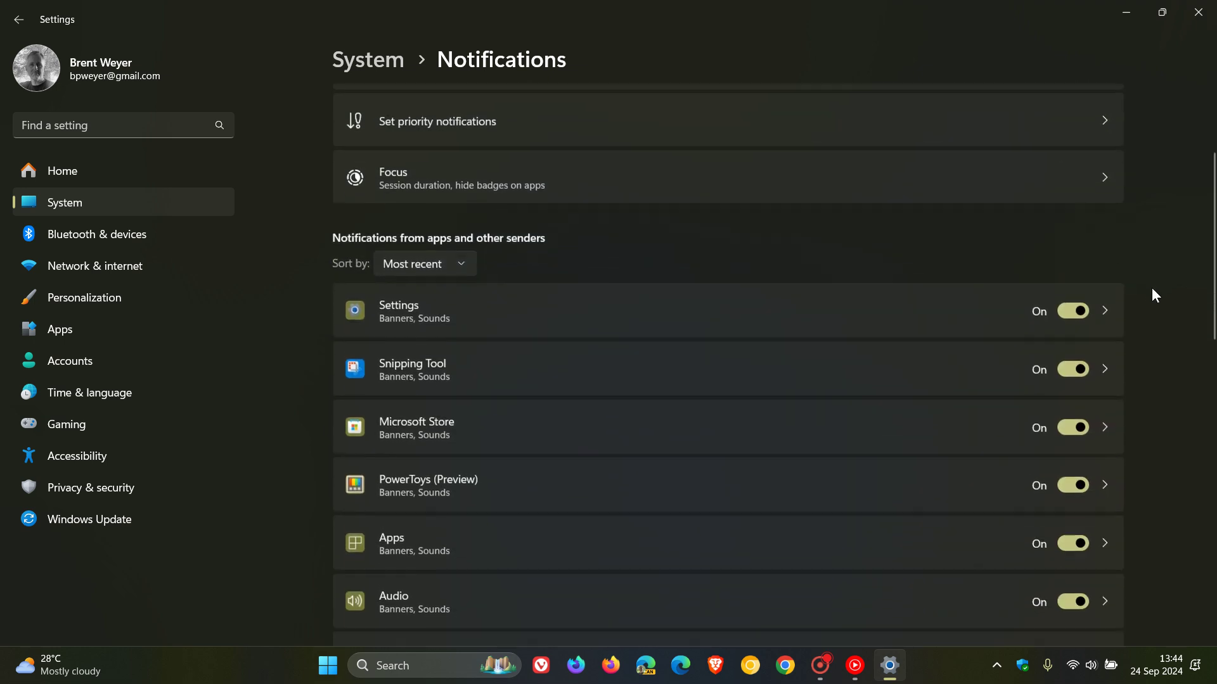
scroll(1152, 289, "down", 2)
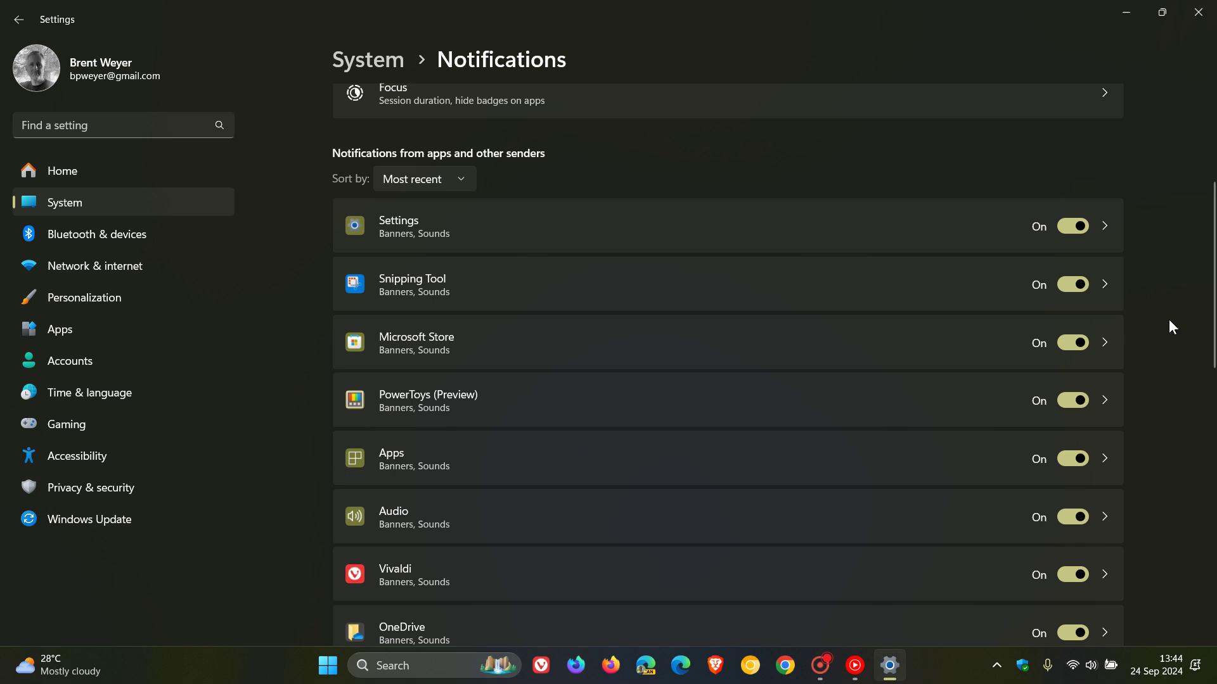
scroll(1172, 326, "down", 8)
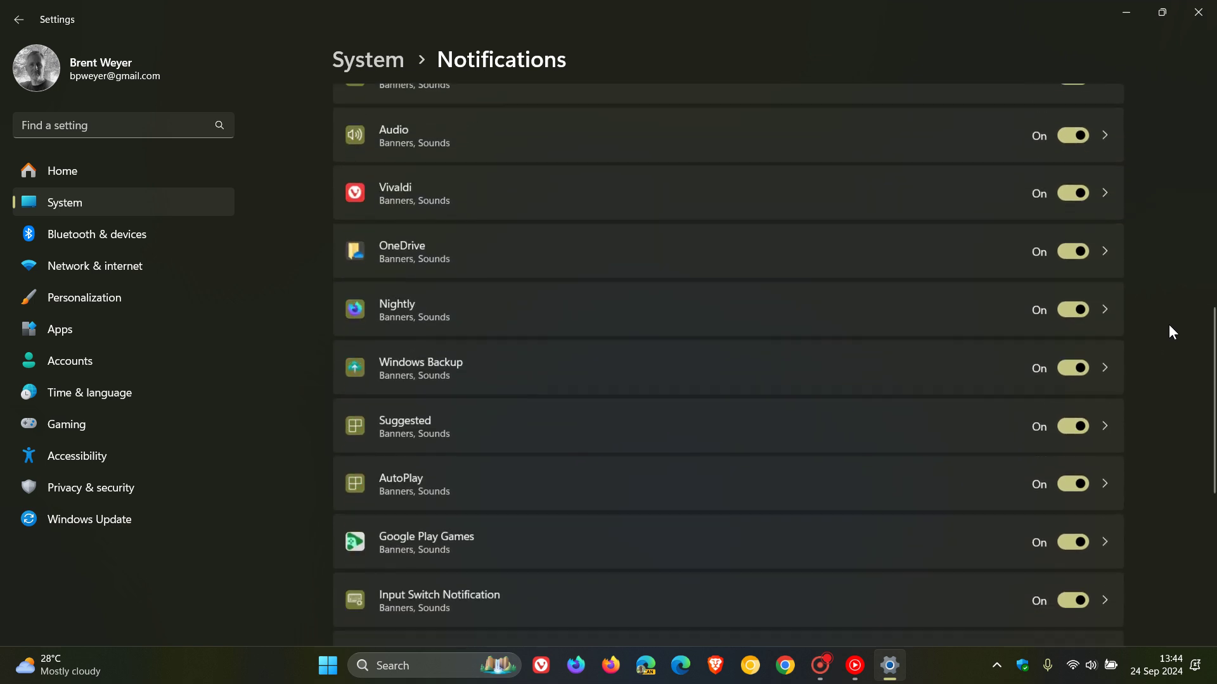
scroll(1171, 331, "down", 5)
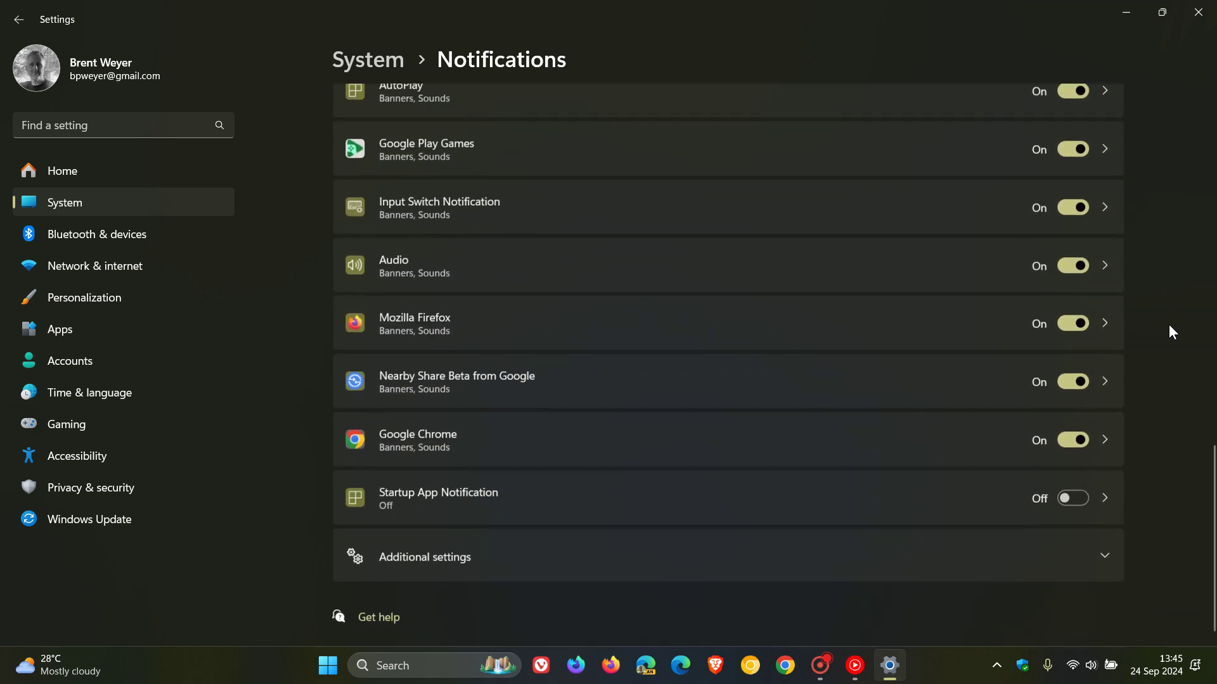
left_click(729, 566)
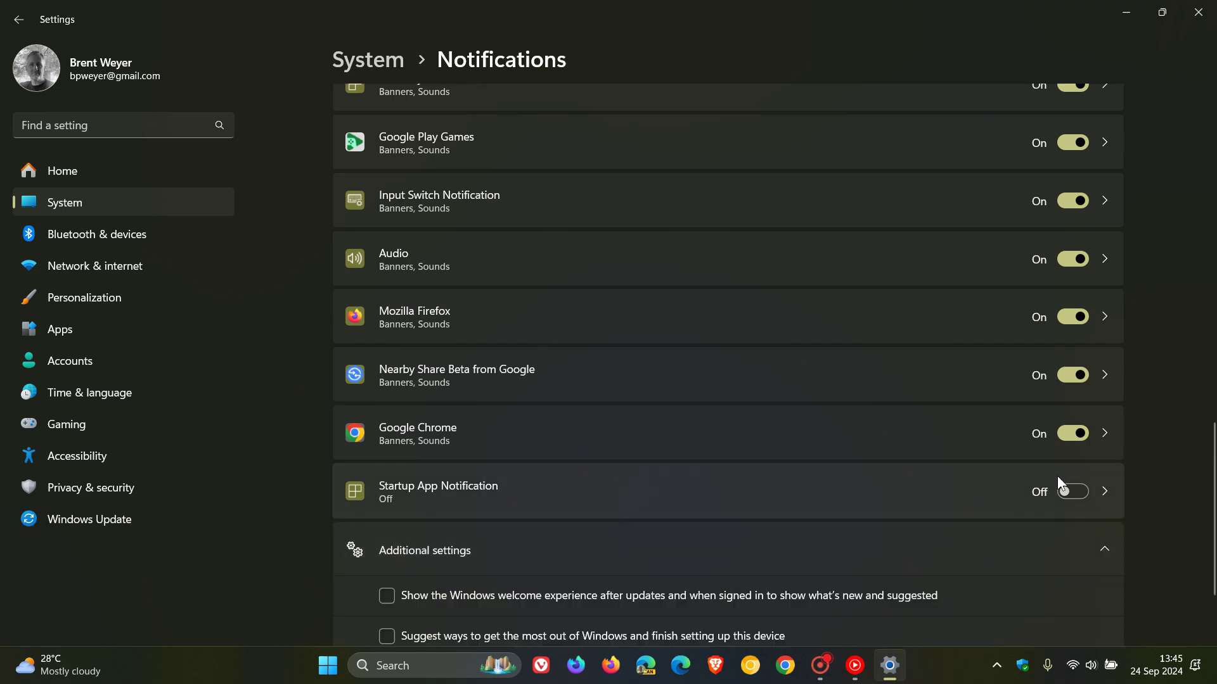
scroll(1172, 418, "down", 2)
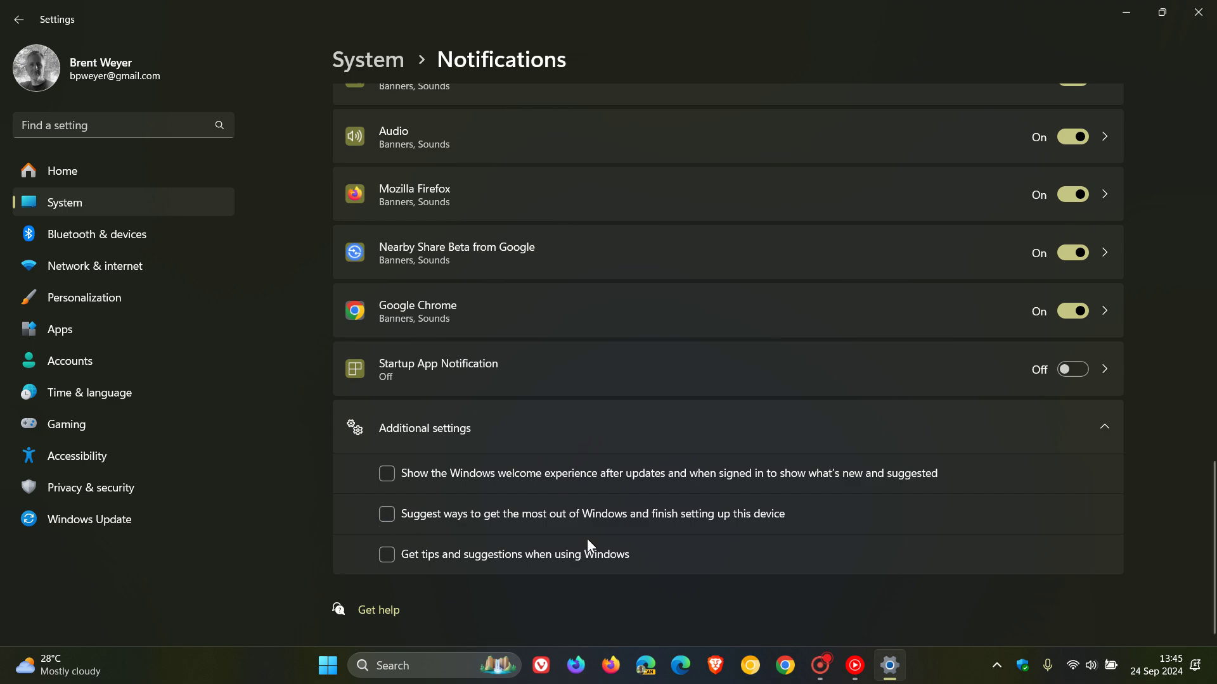
Set the Personalization > Lock screen background to Slideshow, then minimize Settings
left_click(1128, 15)
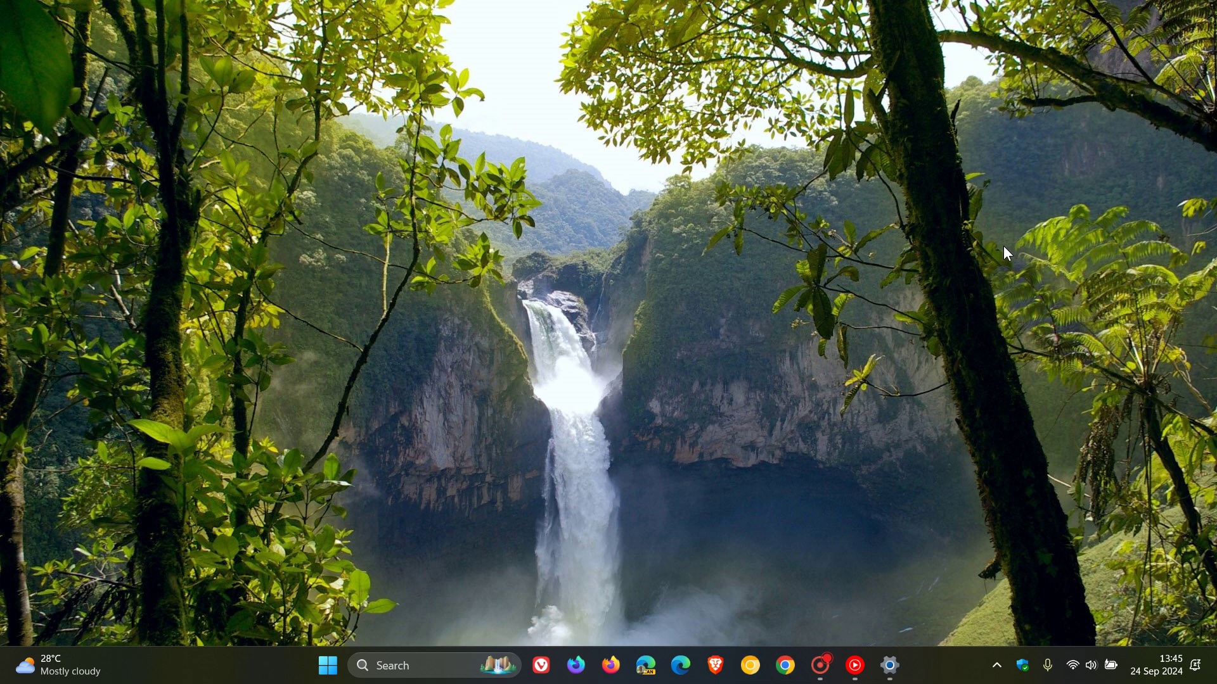
left_click(890, 665)
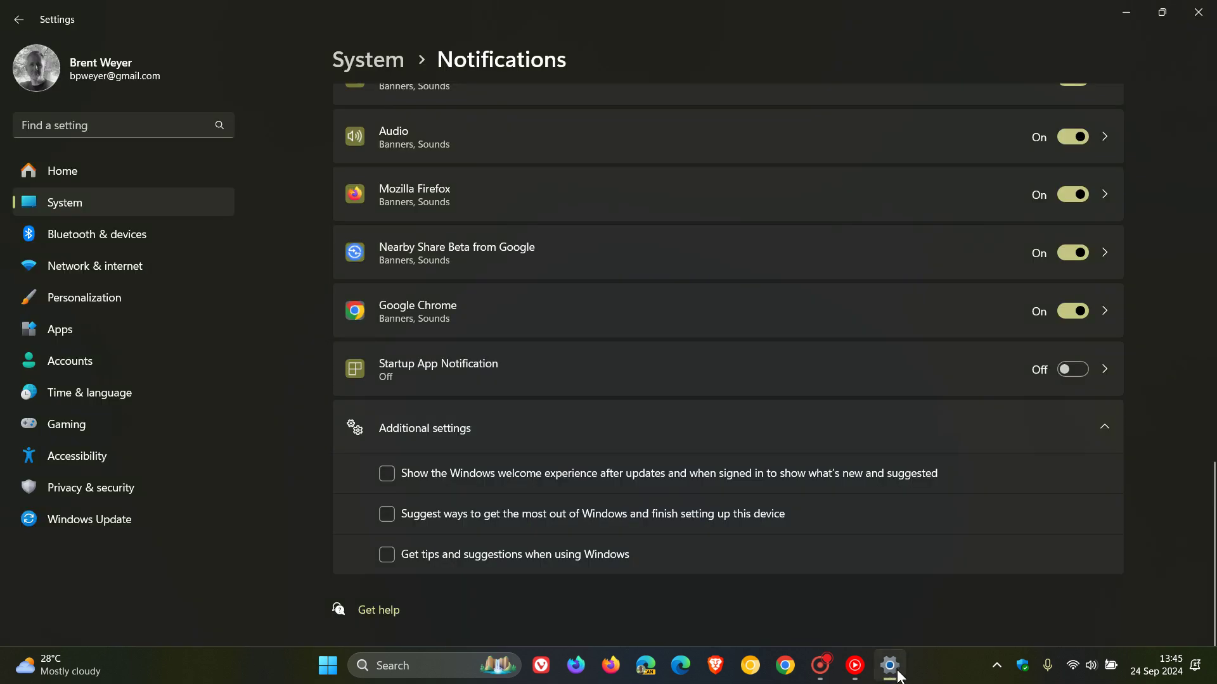
left_click(89, 297)
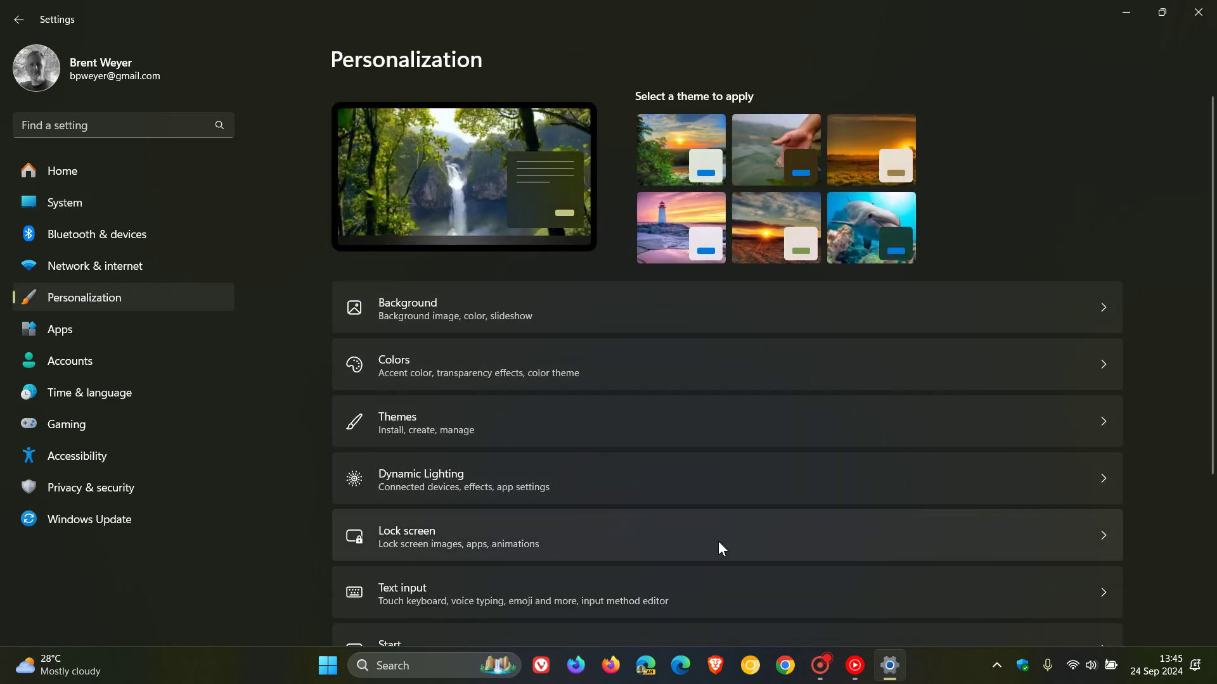
left_click(719, 543)
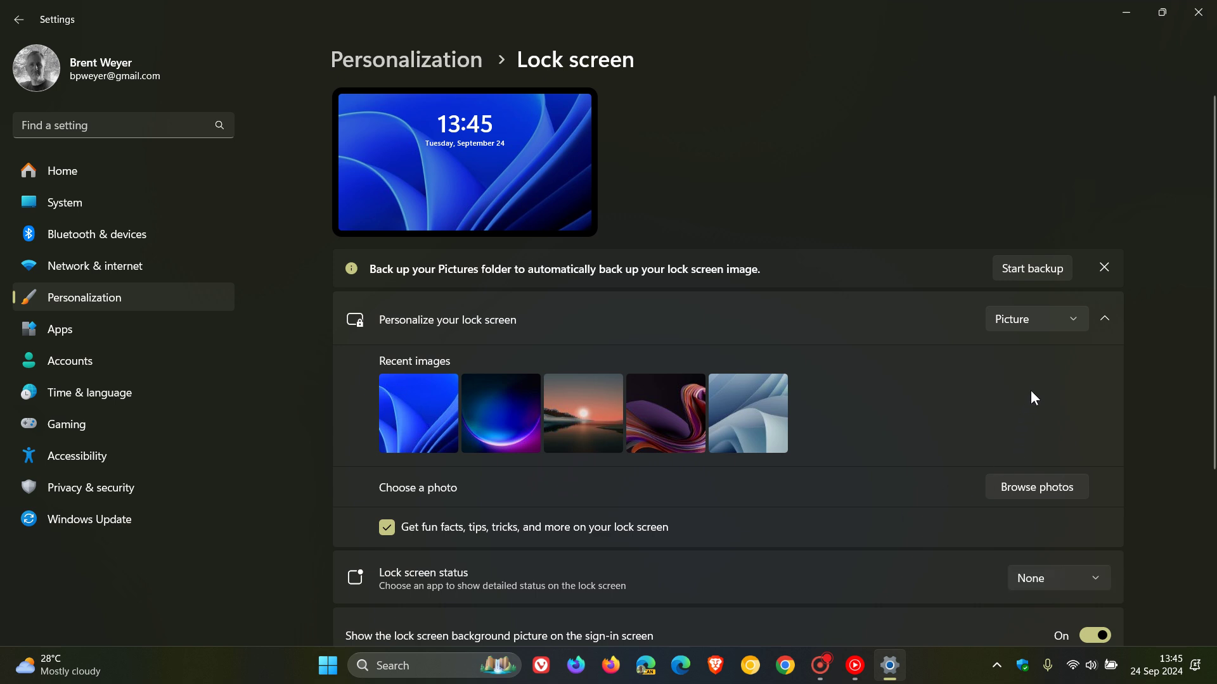
left_click(1076, 315)
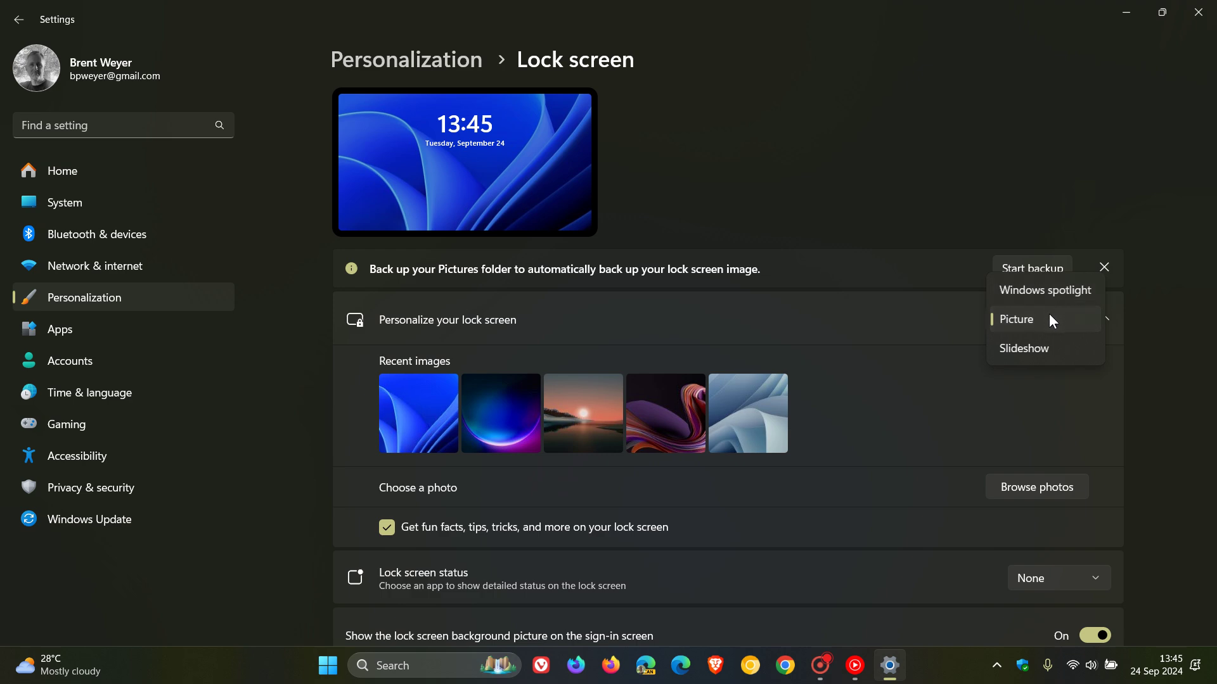
left_click(1035, 348)
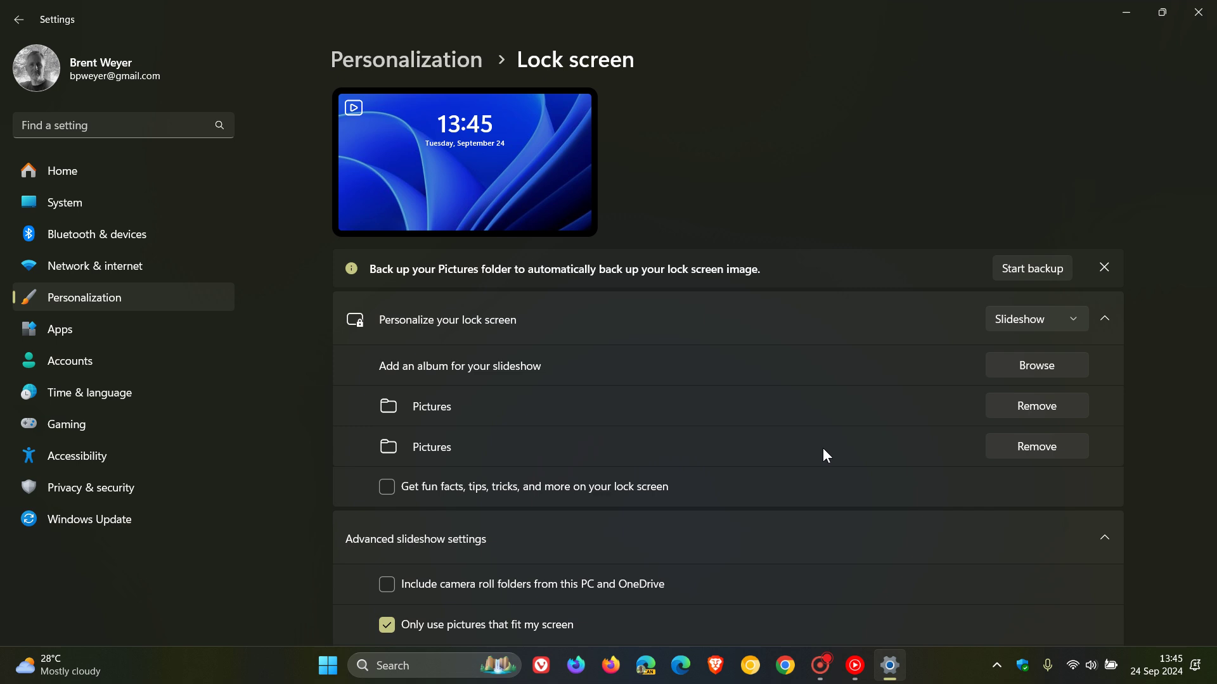
left_click(1126, 13)
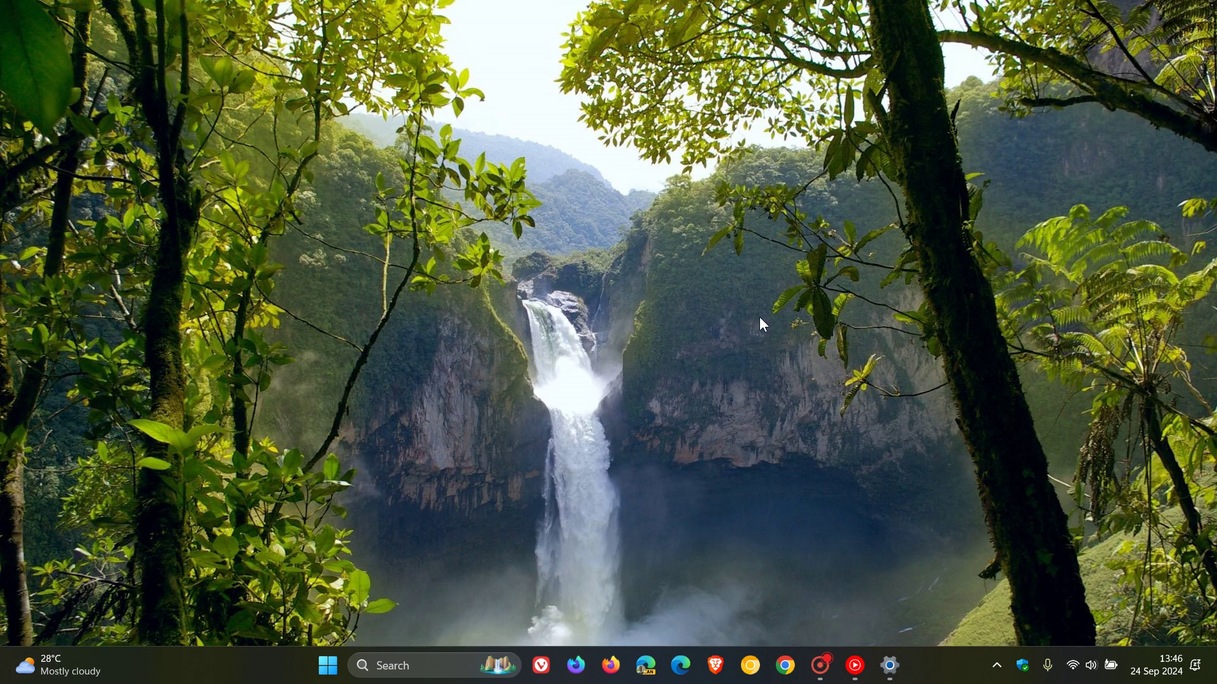
Peek at the widgets board, then return Settings to the main Personalization page
left_click(61, 664)
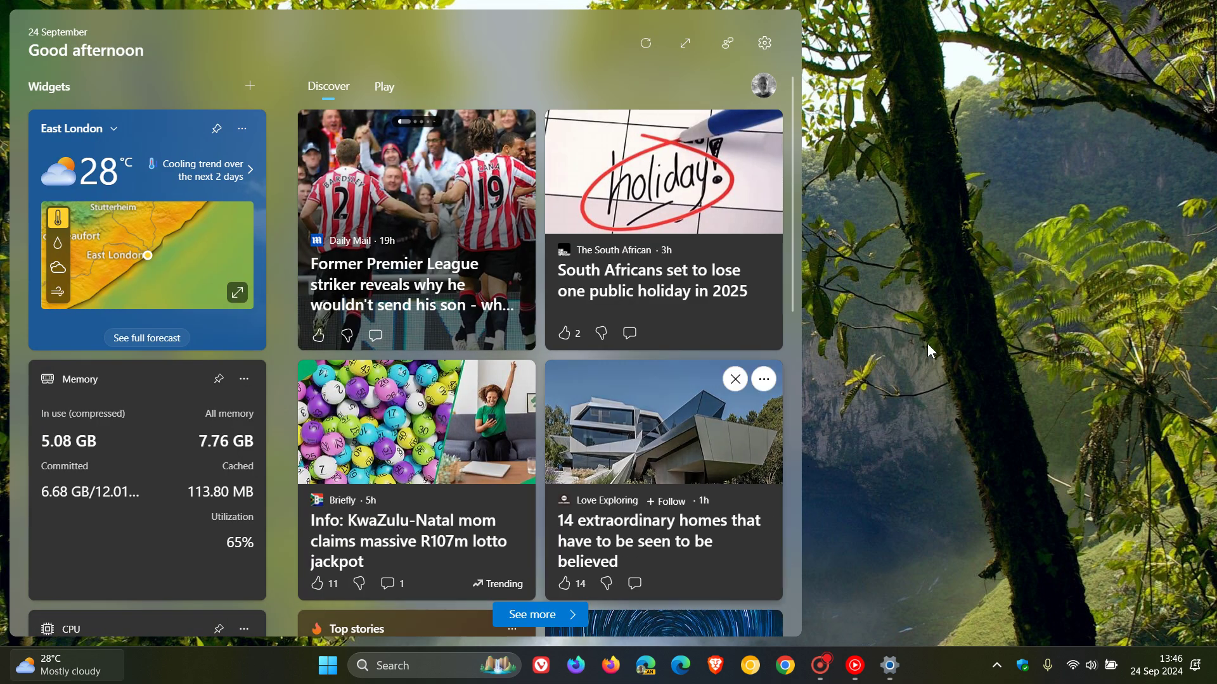
left_click(930, 350)
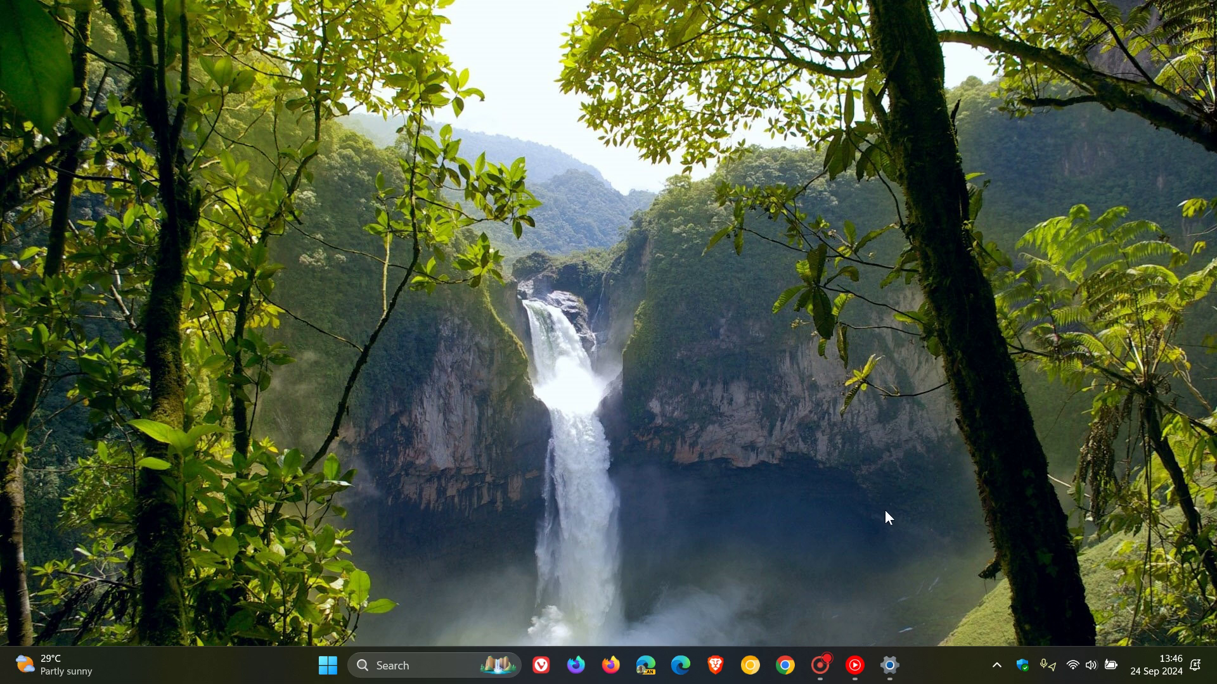
left_click(891, 666)
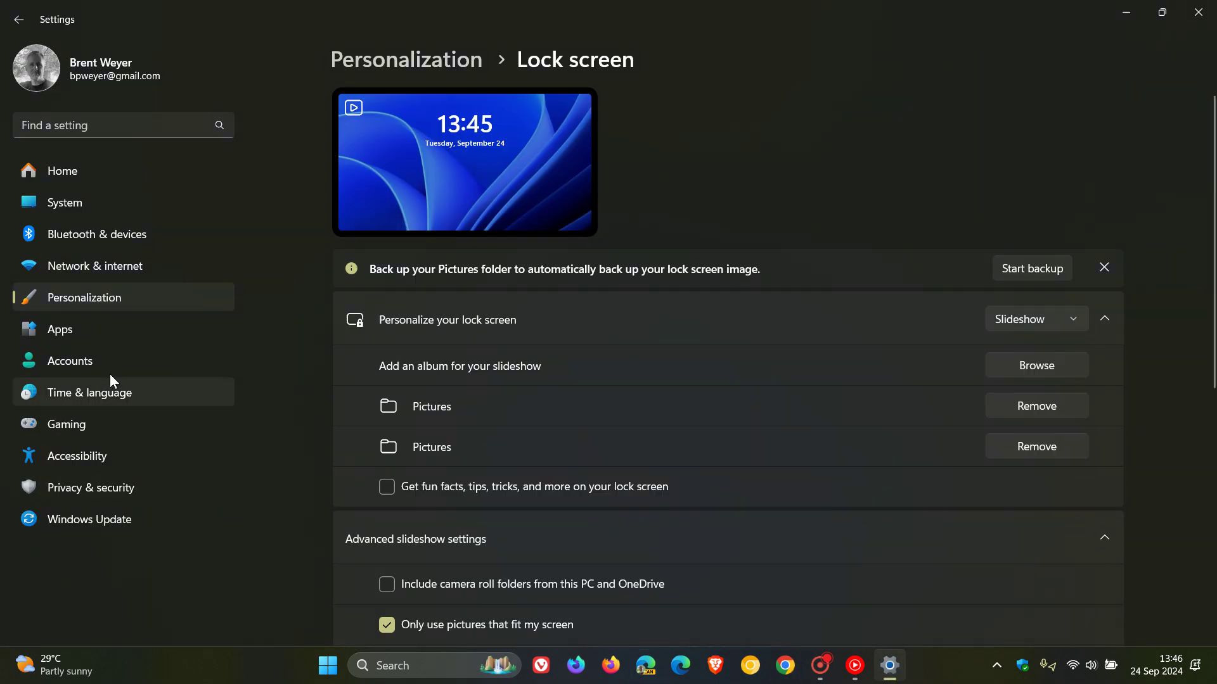
left_click(100, 298)
scroll(791, 386, "down", 3)
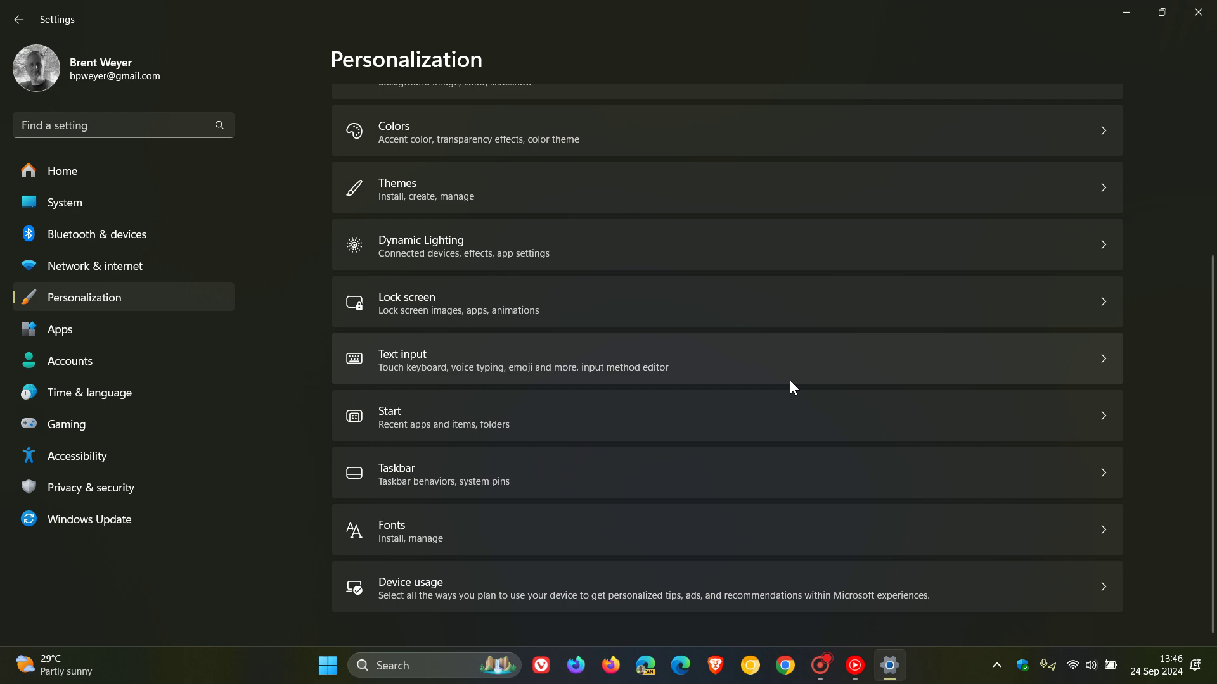
Turn Widgets Off in Taskbar settings and minimize Settings to check the taskbar
left_click(723, 475)
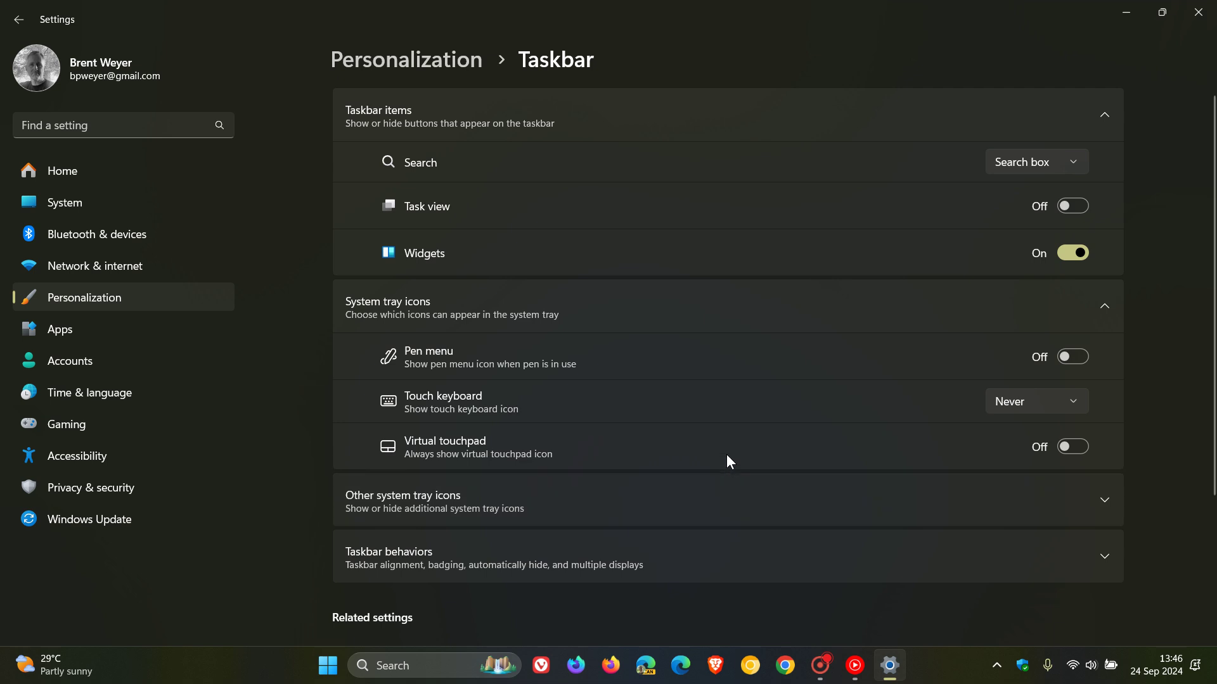
left_click(1058, 252)
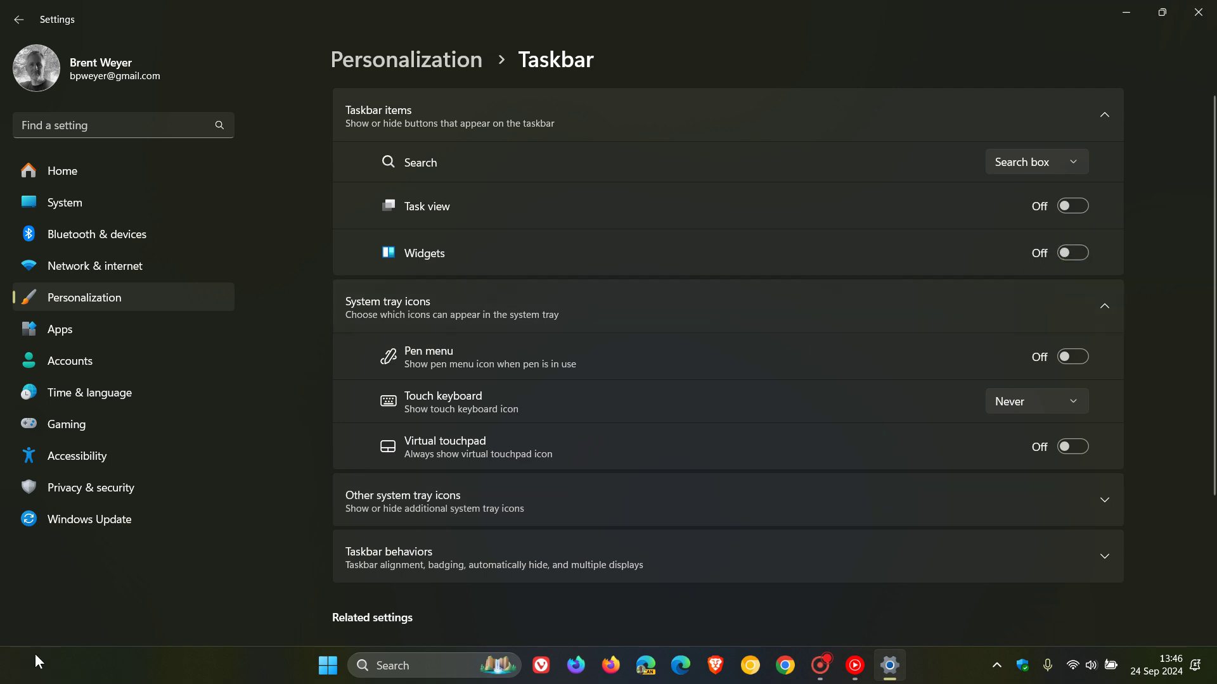
left_click(1126, 13)
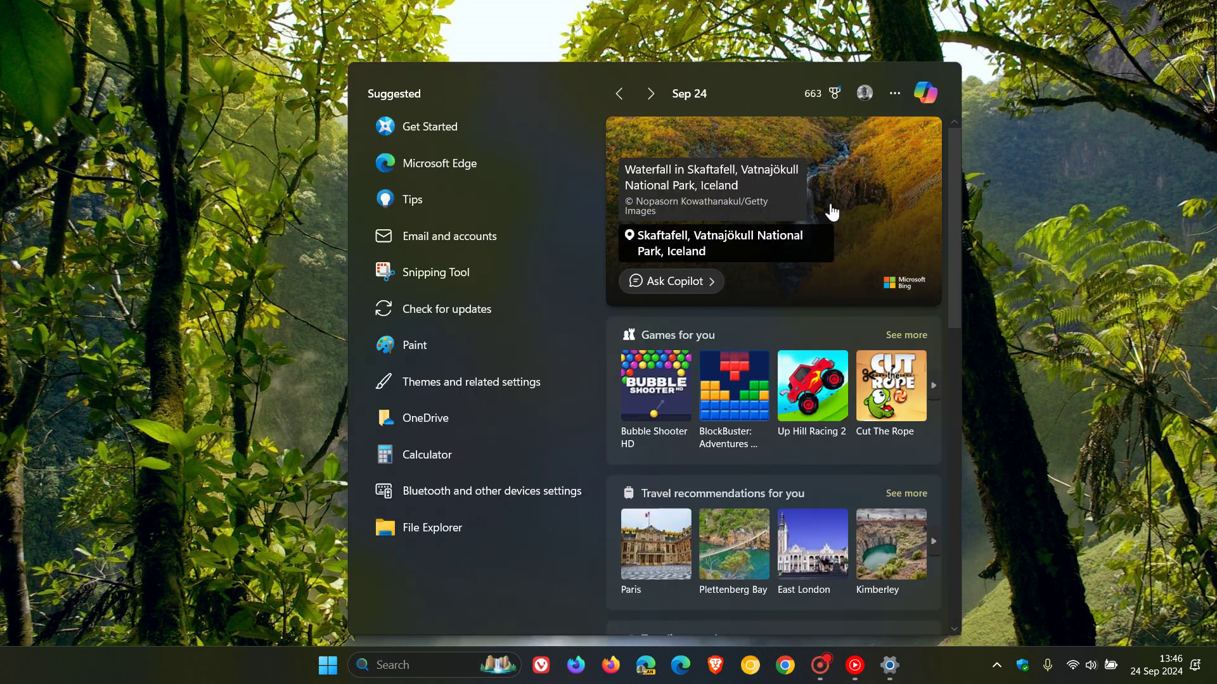
left_click(1113, 277)
Turn Show search highlights Off under Privacy & security > Search permissions
left_click(891, 666)
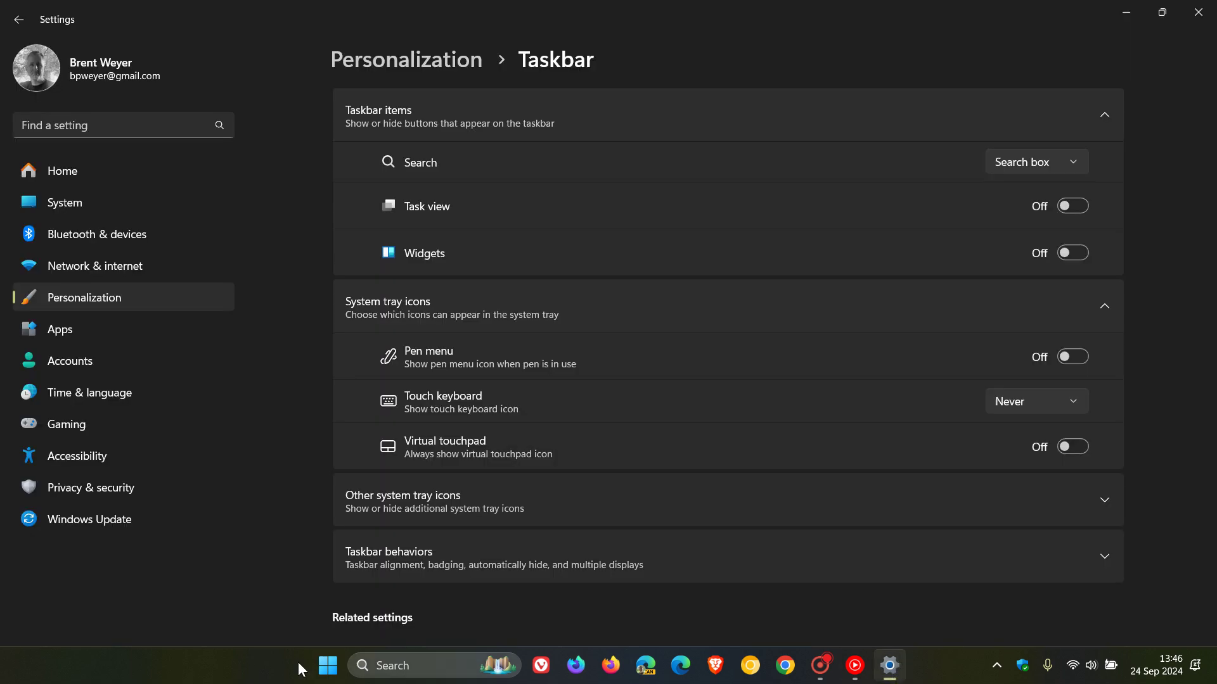
left_click(106, 482)
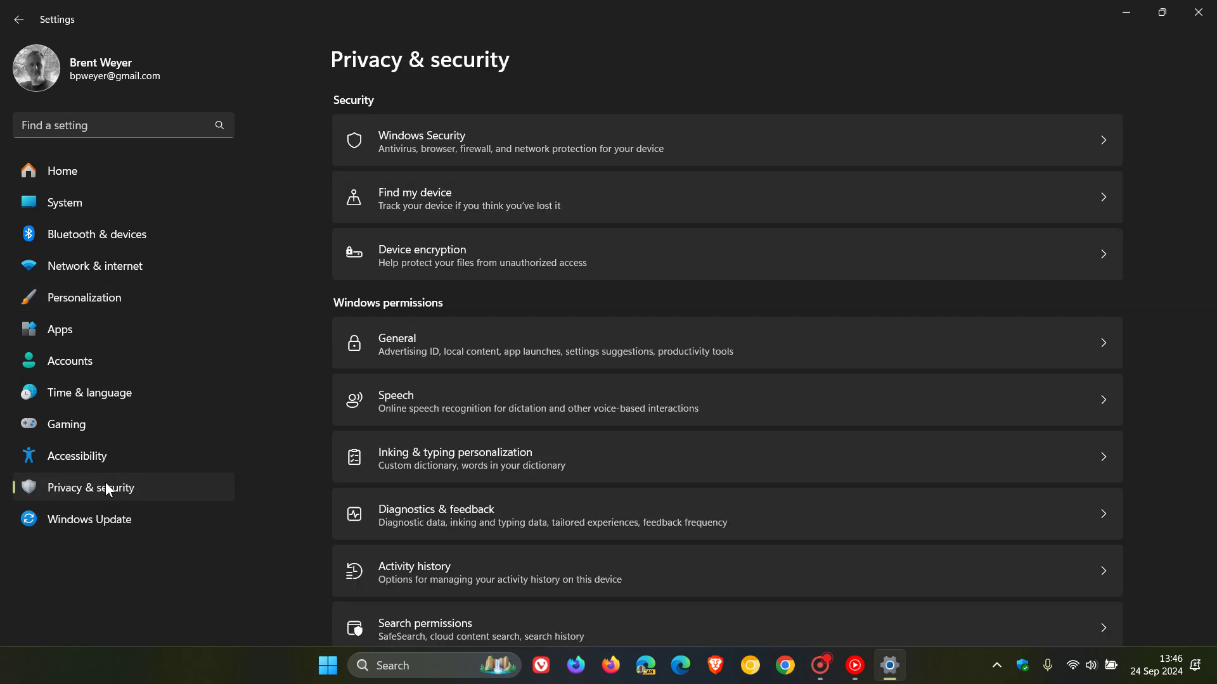
scroll(815, 368, "down", 4)
left_click(814, 368)
scroll(813, 367, "down", 5)
scroll(765, 353, "down", 4)
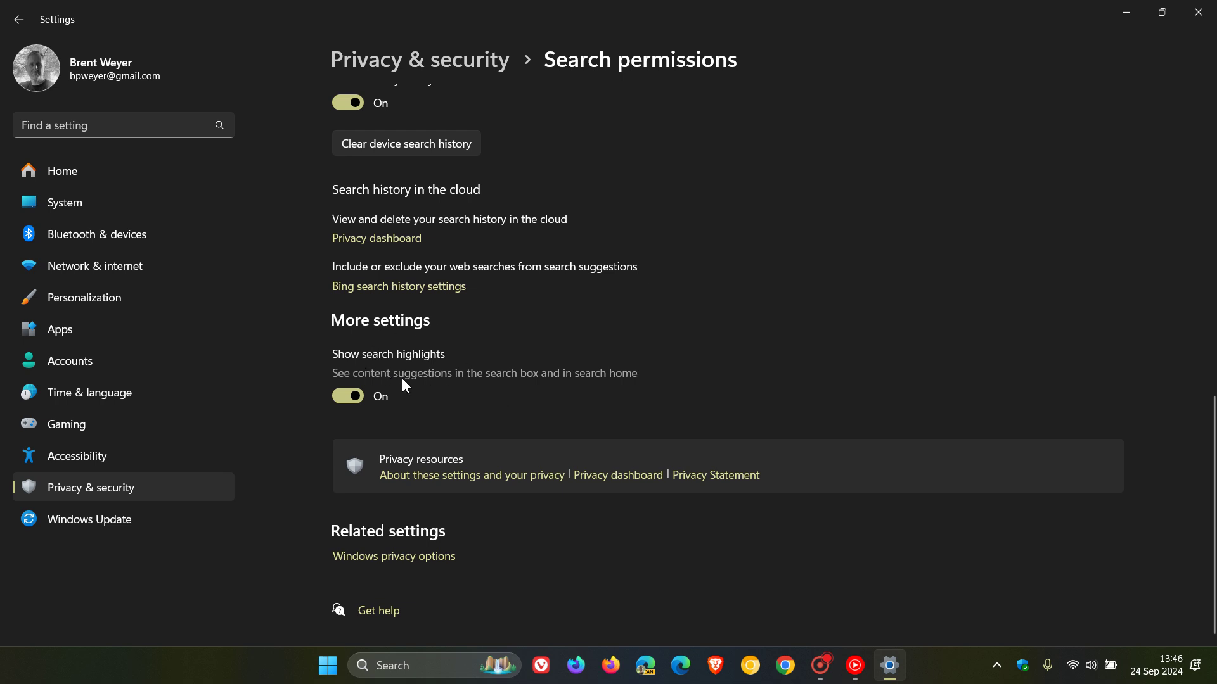
left_click(339, 396)
Remove the 'Delicious pancake ideas' recent search from the taskbar Search panel
left_click(1127, 12)
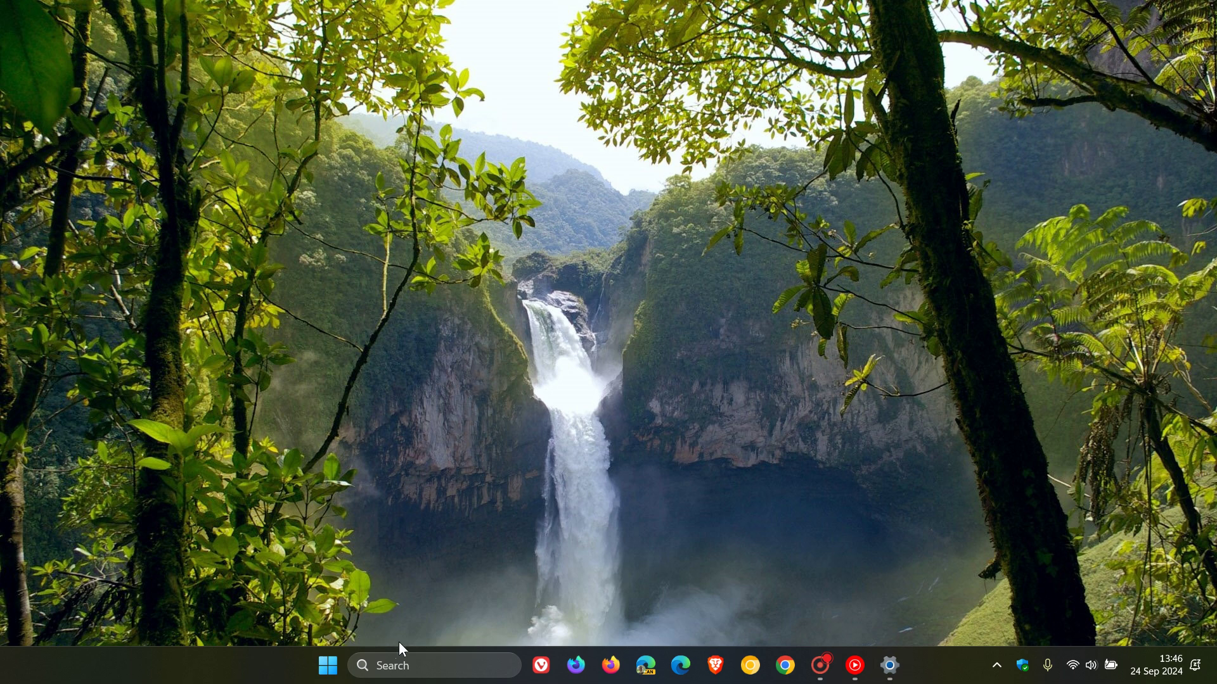
left_click(433, 659)
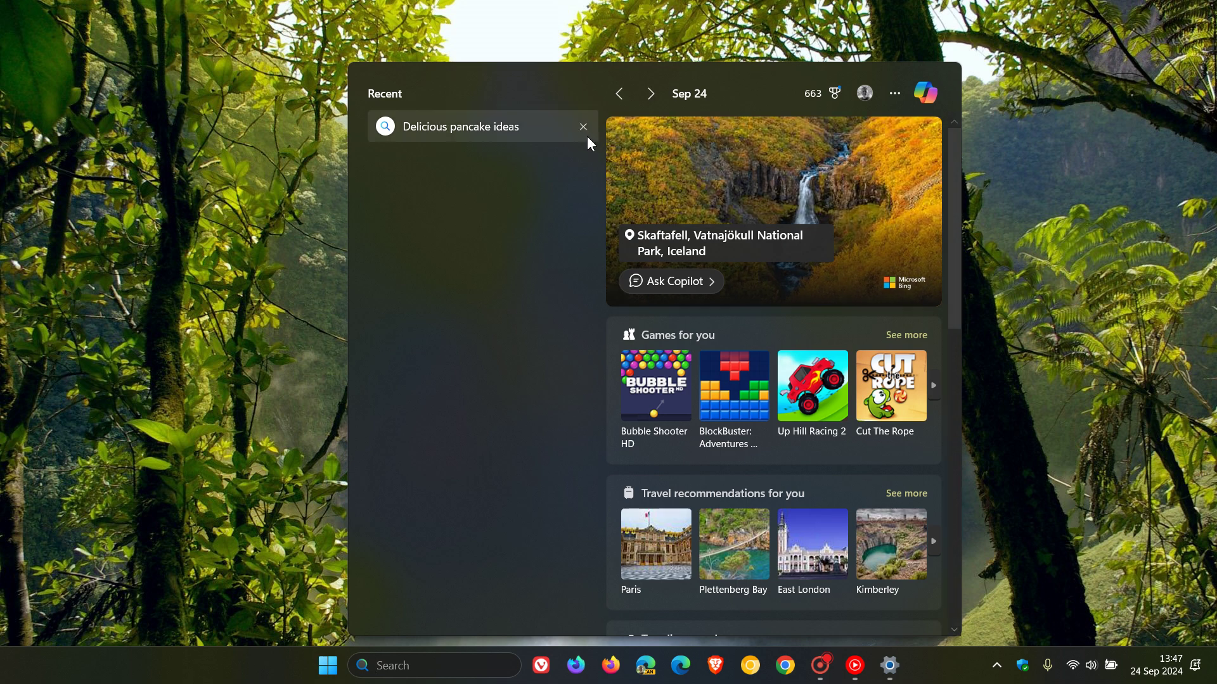
left_click(584, 128)
left_click(1098, 340)
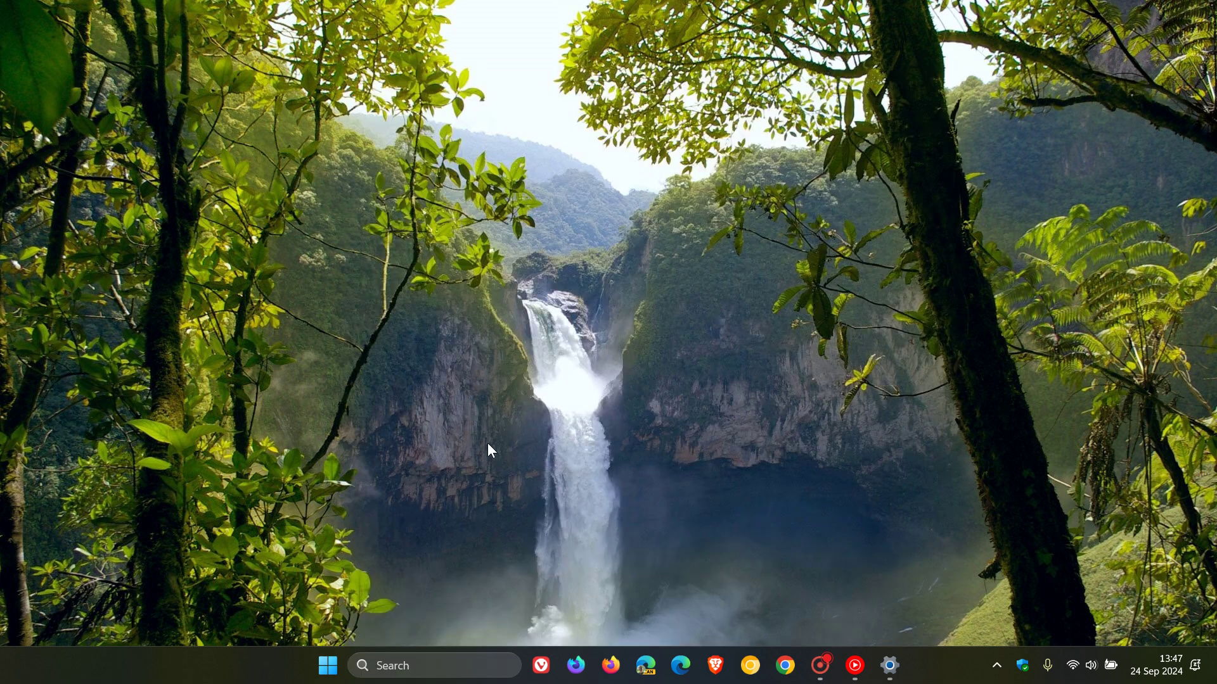
Reopen Search to confirm no highlights appear, then bring Settings back
left_click(453, 665)
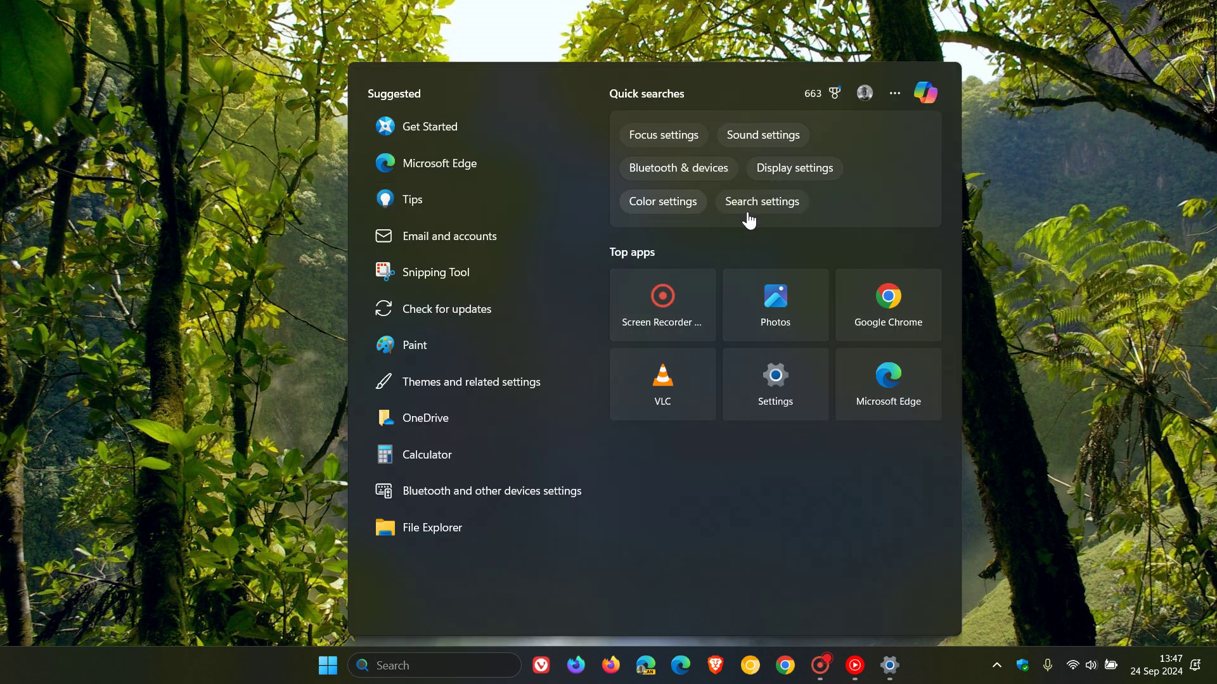
left_click(1025, 336)
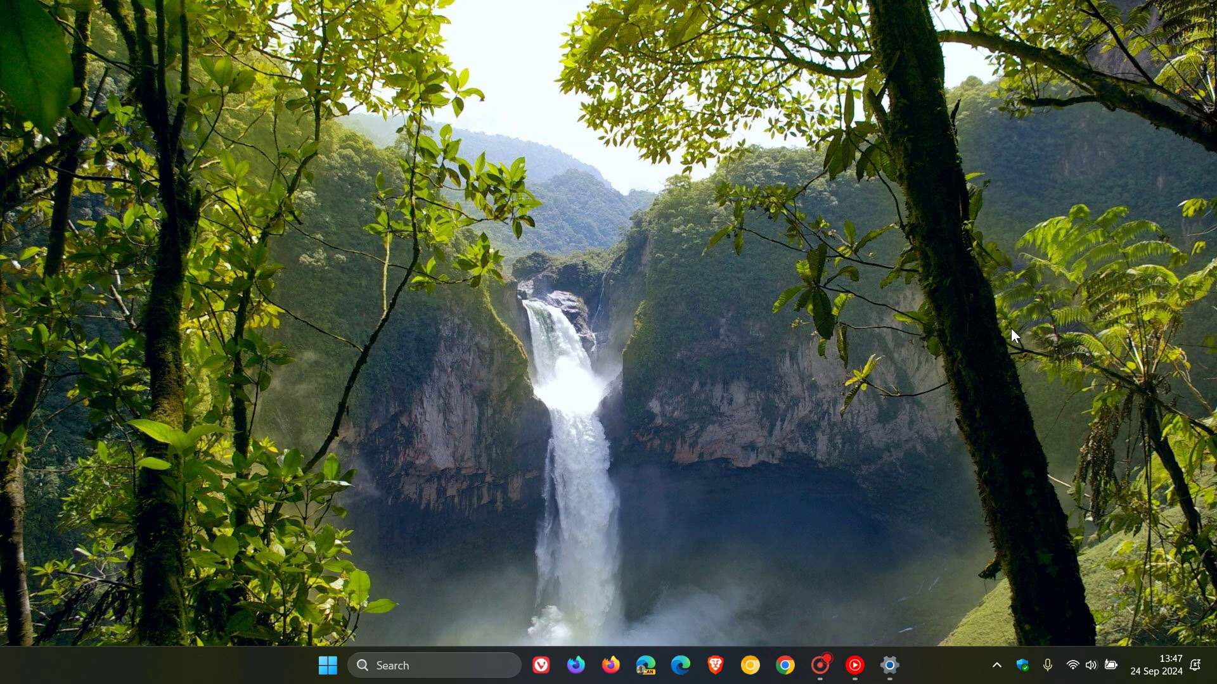
left_click(890, 665)
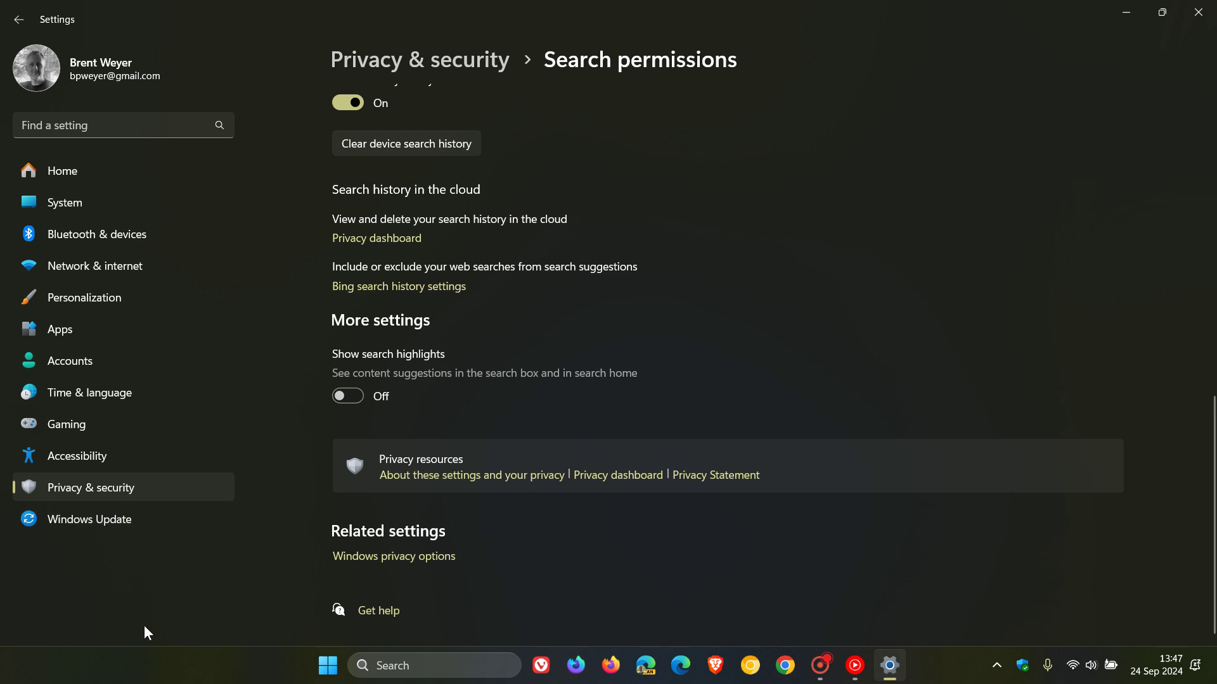
Review the Apps > Startup toggles without changing any, then minimize Settings
left_click(113, 330)
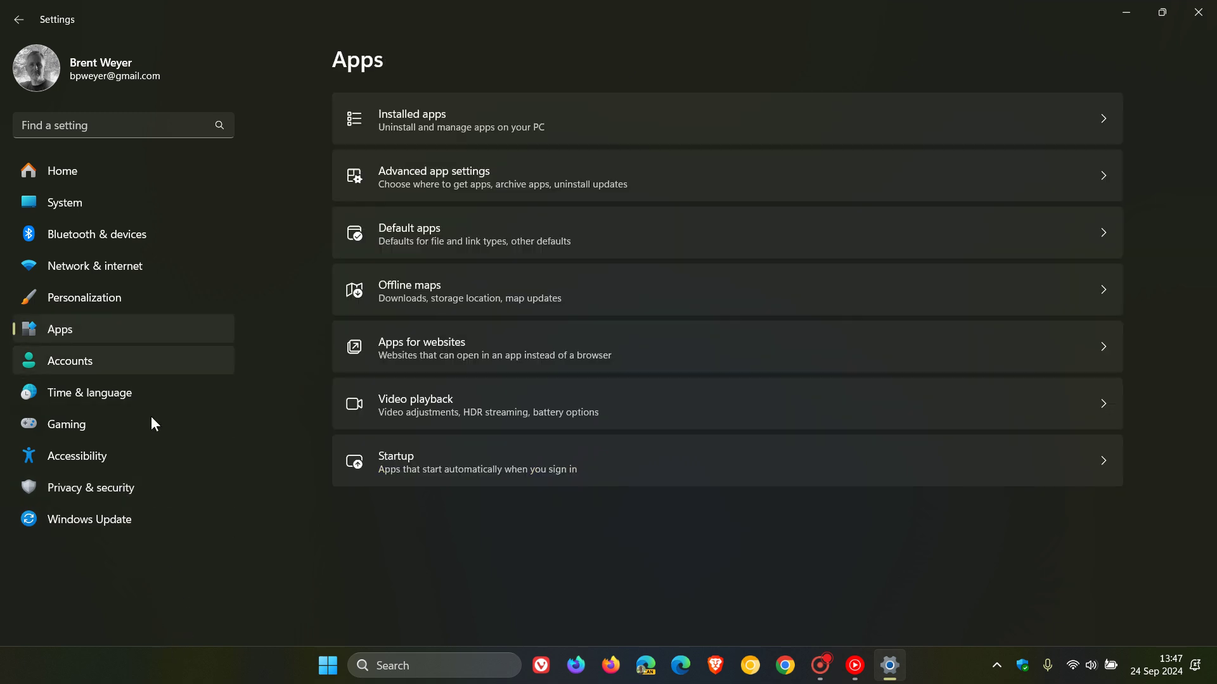
left_click(794, 445)
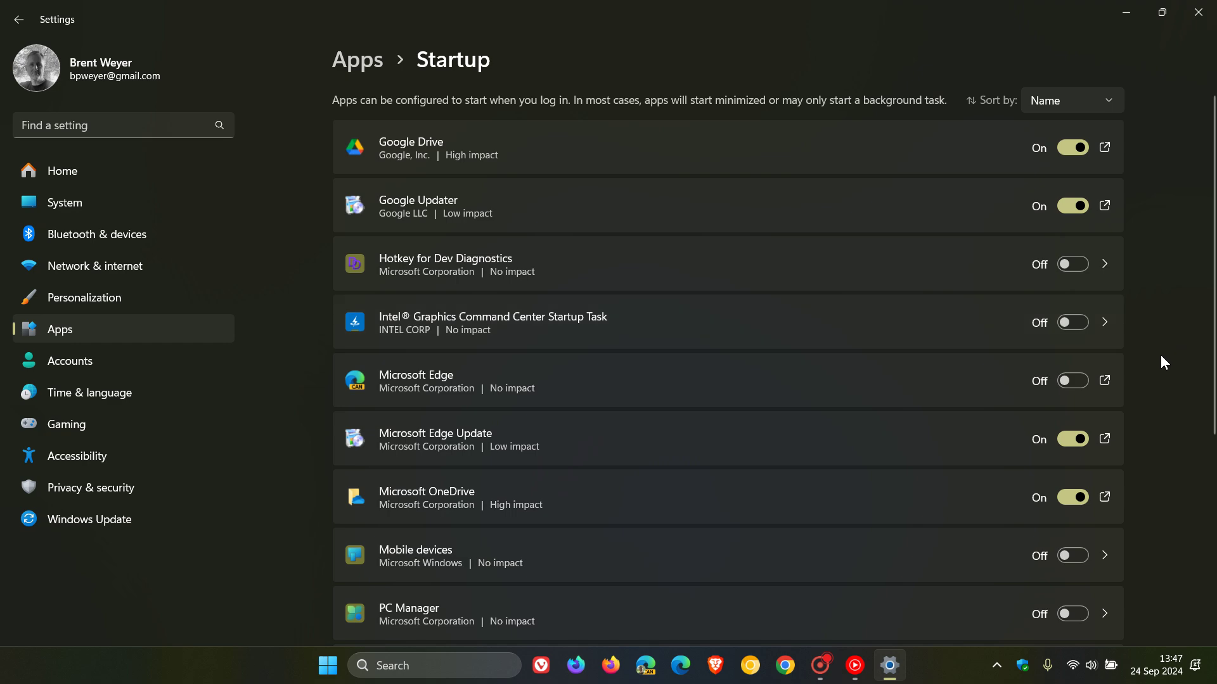
scroll(1161, 354, "down", 2)
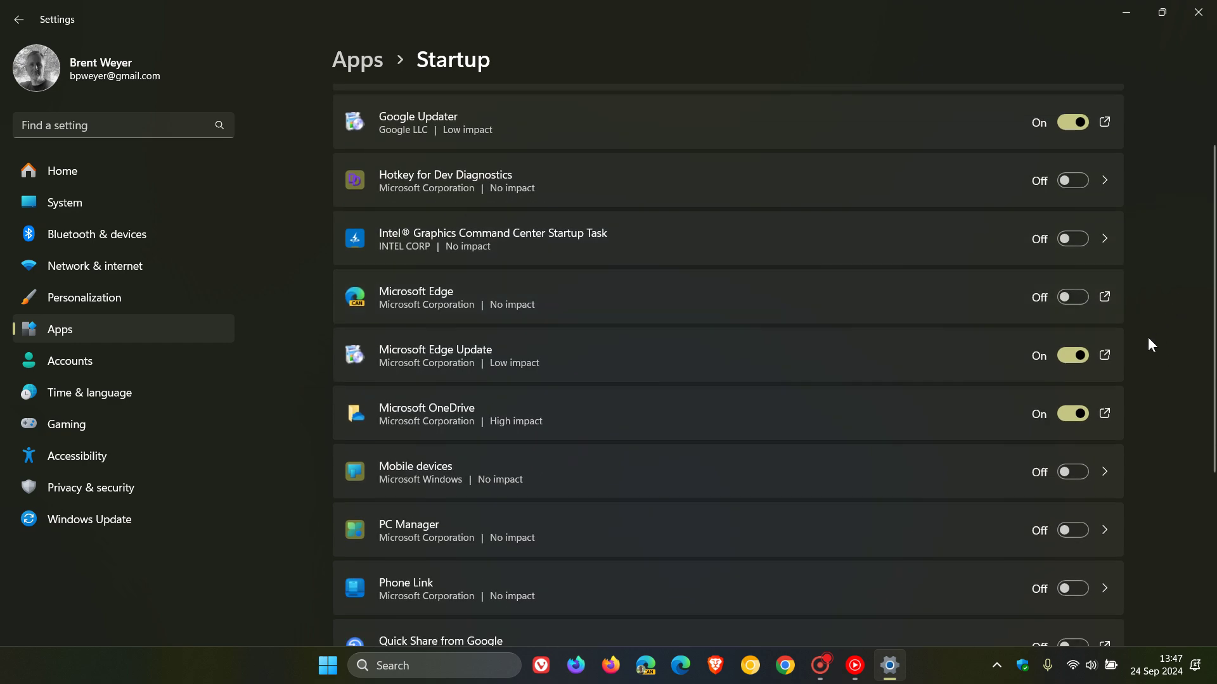
scroll(1149, 339, "down", 3)
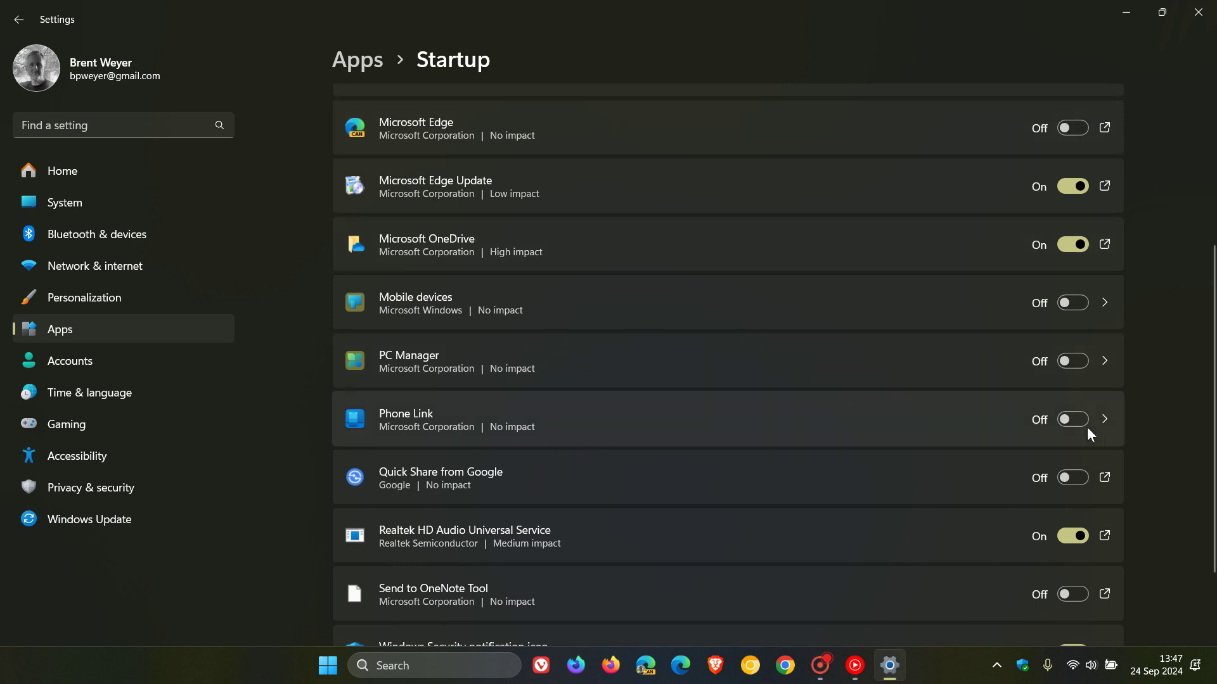
left_click(1130, 12)
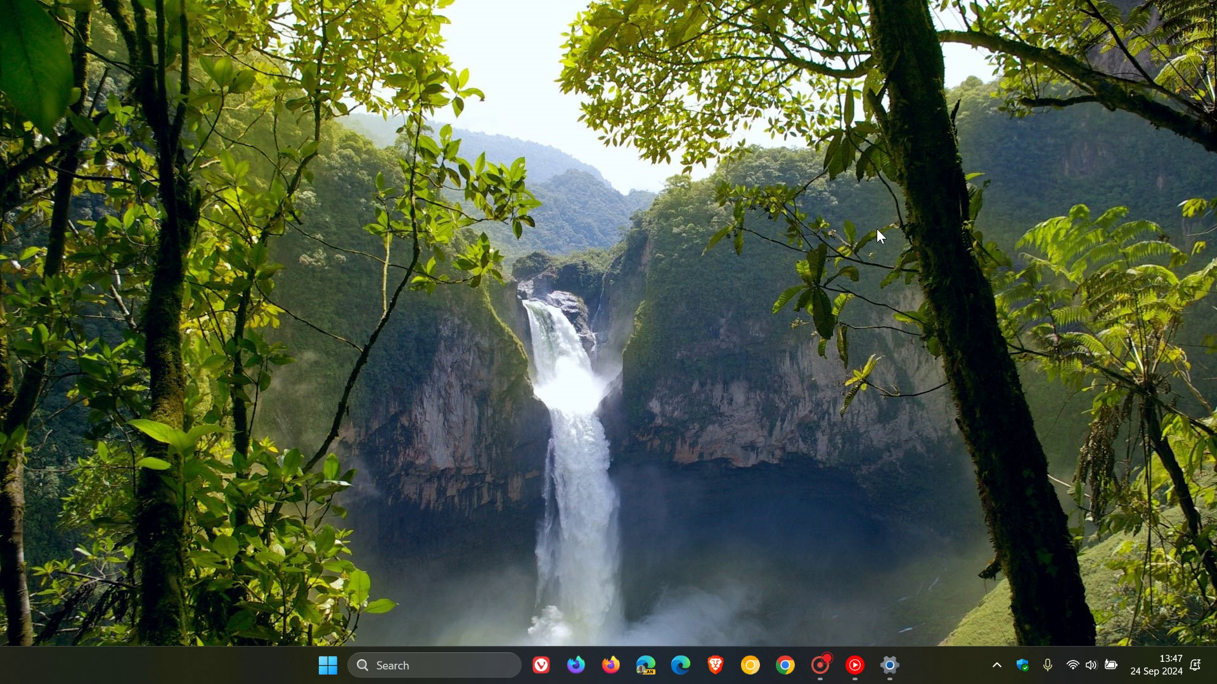